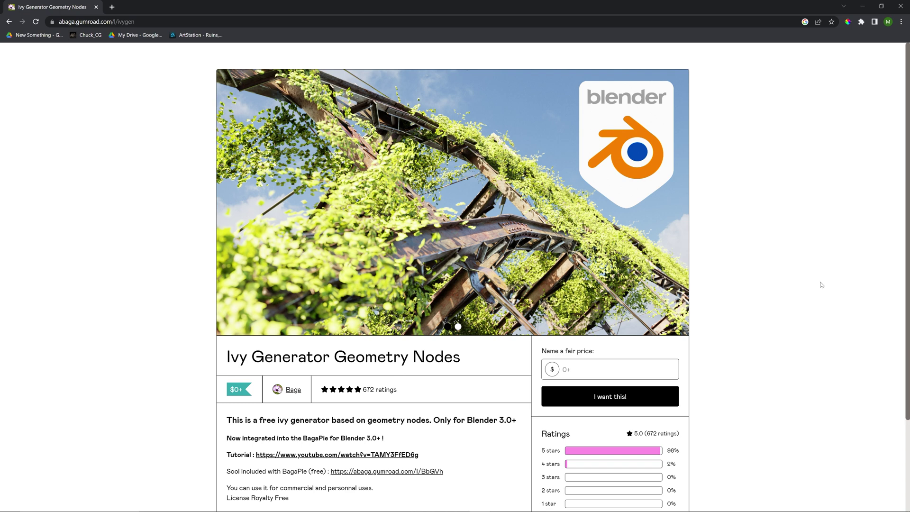
Step: Bring Blender to the front and start appending data with File > Append
{"action": "mouse_move", "coordinate": [436, 502]}
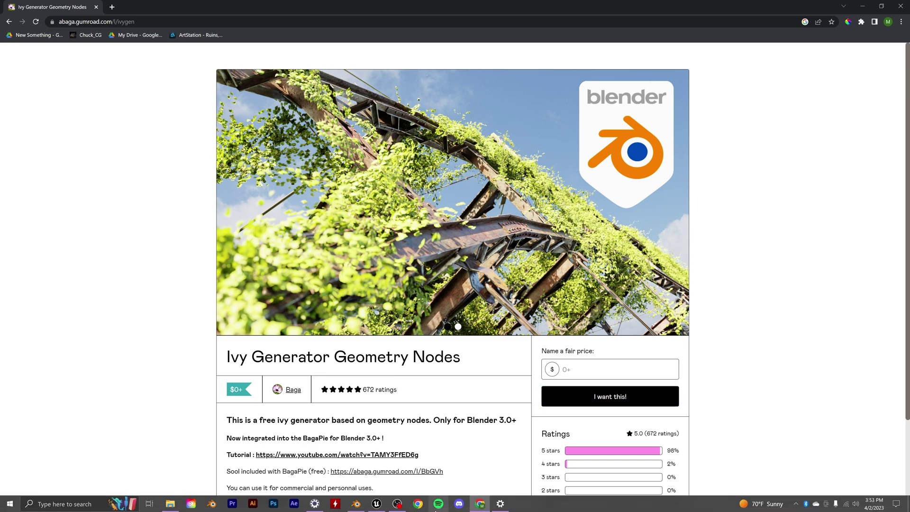
{"action": "left_click", "coordinate": [356, 504]}
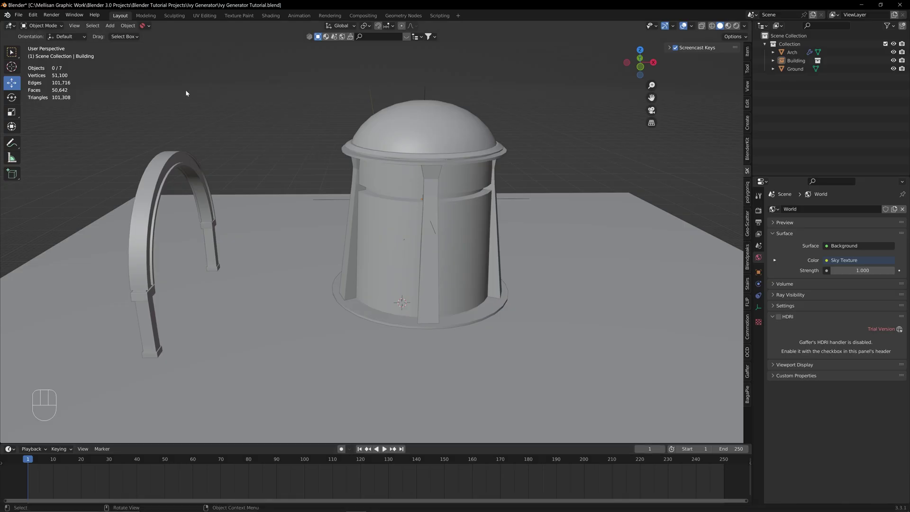
{"action": "left_click", "coordinate": [213, 95]}
{"action": "left_click", "coordinate": [18, 15]}
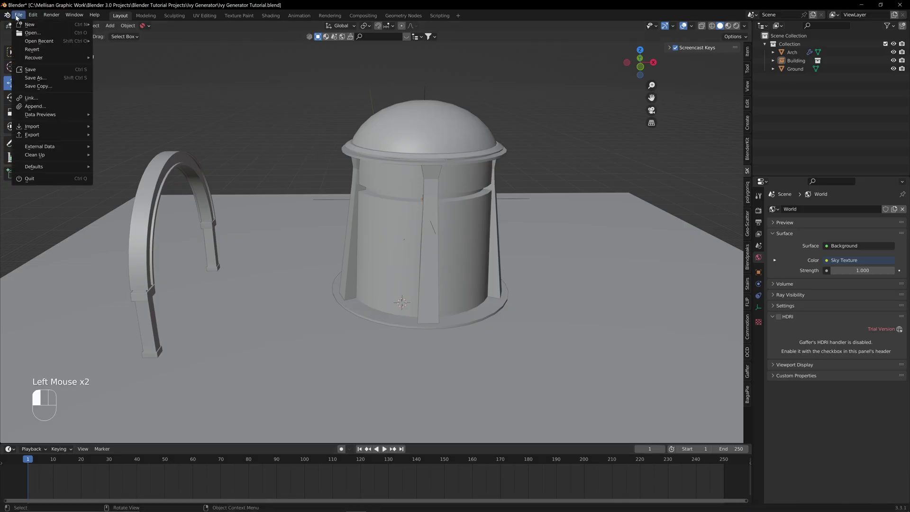
{"action": "left_click", "coordinate": [40, 107]}
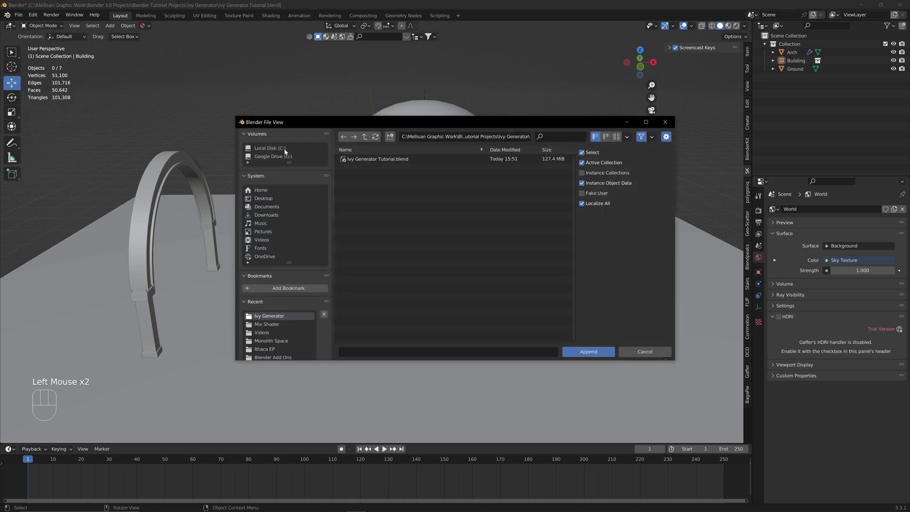
Step: Append the Ivy_Generator node group from C:\Blender Add Ons\Ivy Generator's NodeTree .blend file
{"action": "left_click", "coordinate": [271, 149]}
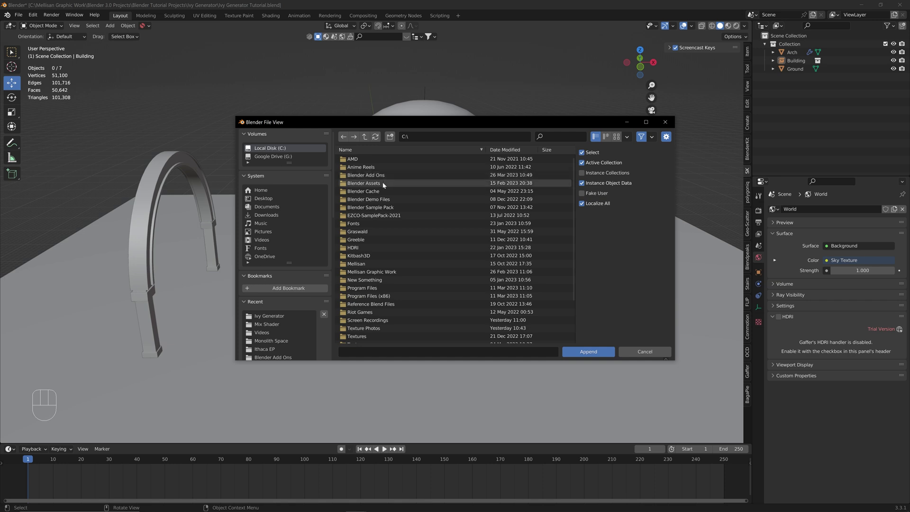
{"action": "double_click", "coordinate": [385, 176]}
{"action": "double_click", "coordinate": [377, 190]}
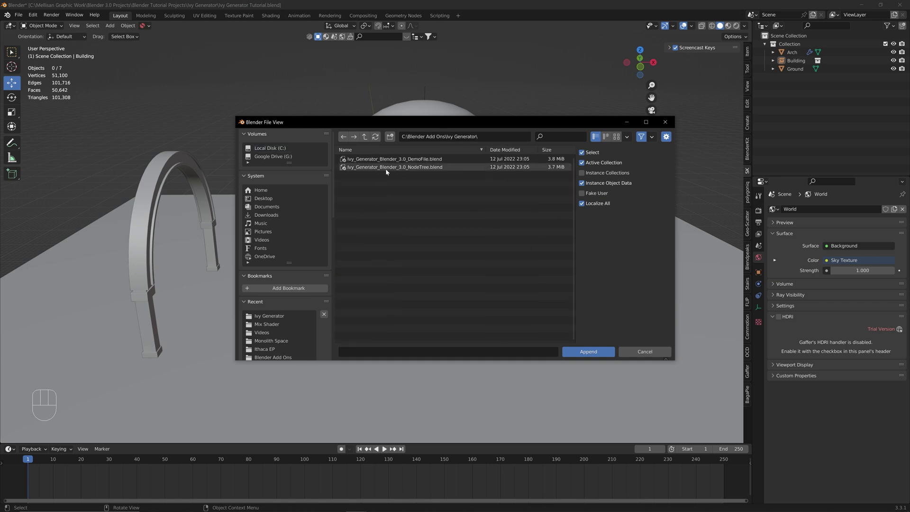
{"action": "double_click", "coordinate": [413, 170]}
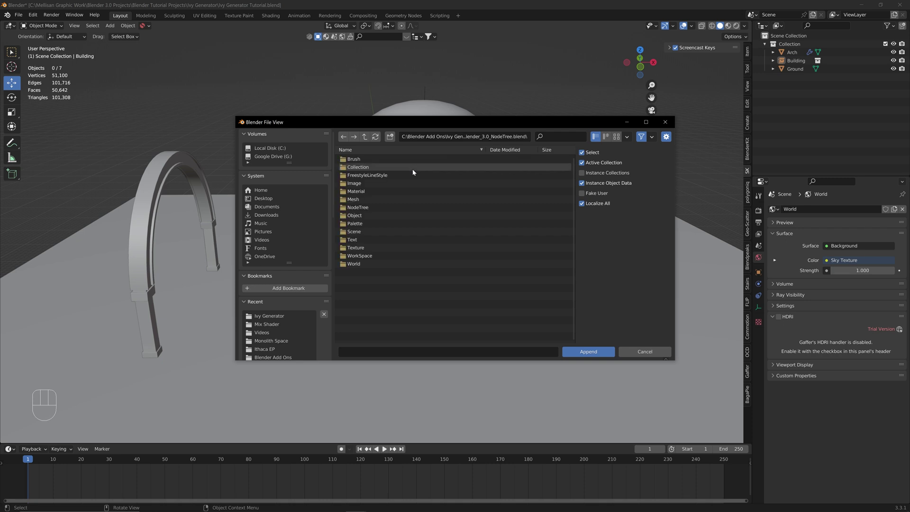
{"action": "left_click", "coordinate": [378, 207]}
{"action": "double_click", "coordinate": [378, 208]}
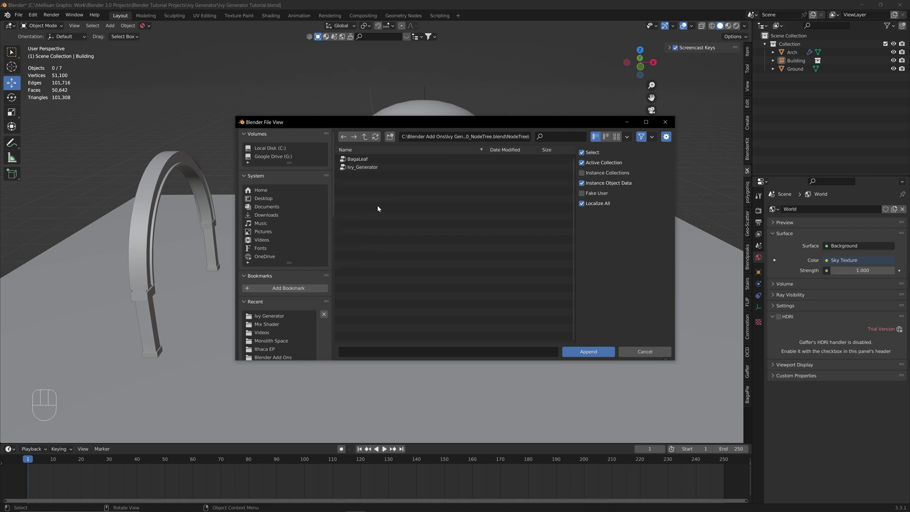
{"action": "left_click", "coordinate": [370, 168]}
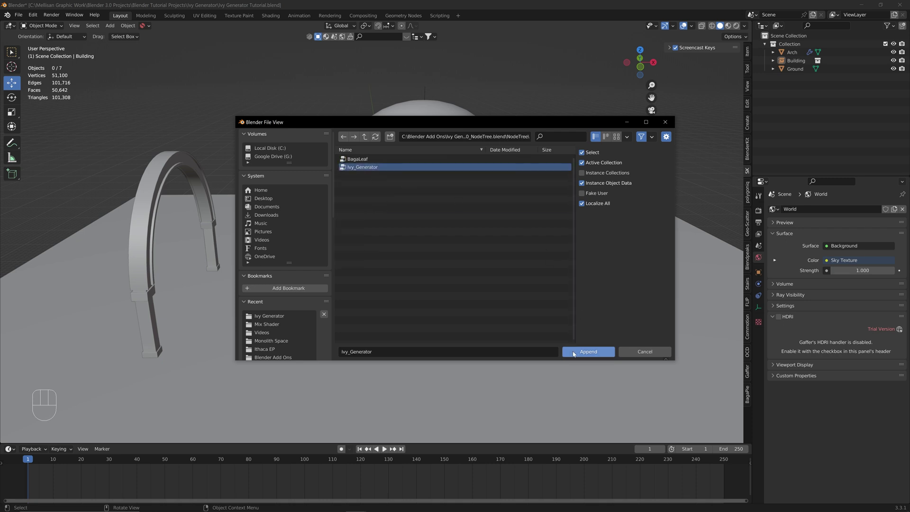
{"action": "left_click", "coordinate": [588, 351]}
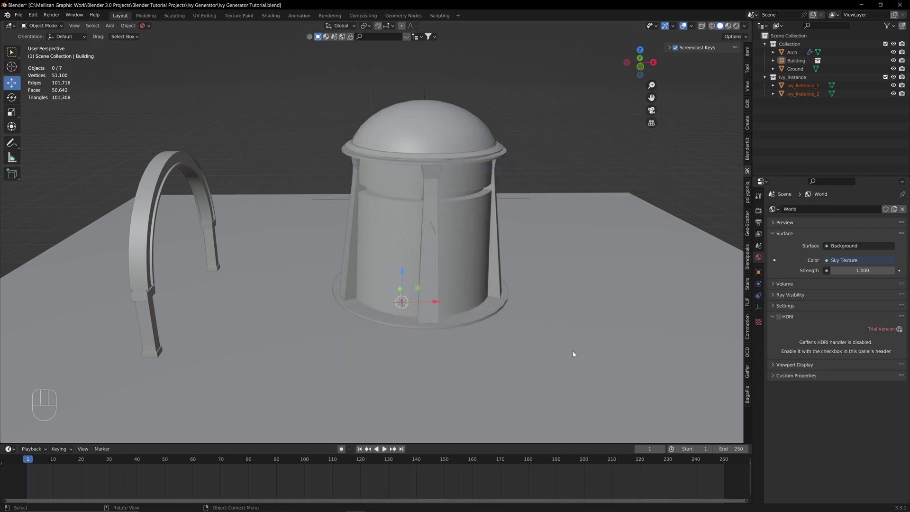
Step: Collapse the Ivy_Instance collection and add a cube, moved left of the dome
{"action": "left_click", "coordinate": [765, 77]}
{"action": "left_click", "coordinate": [795, 99]}
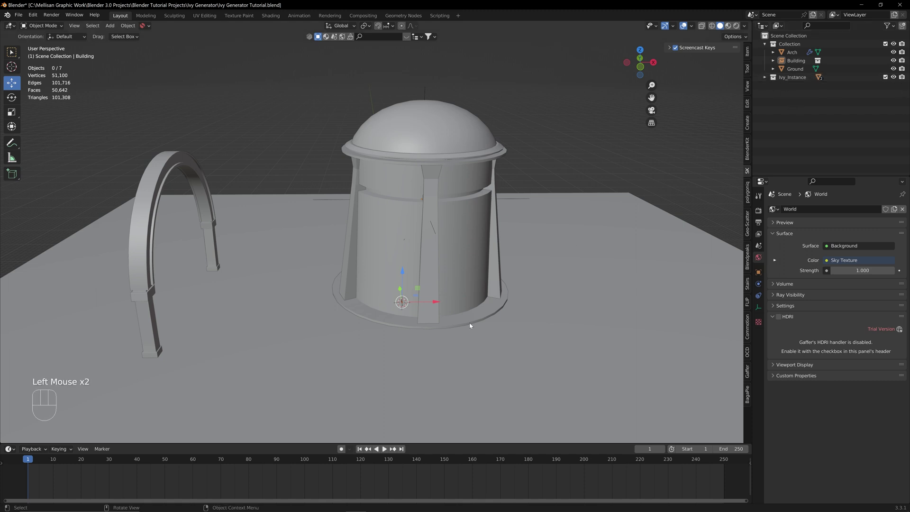
{"action": "scroll", "coordinate": [536, 124], "scroll_direction": "down", "scroll_amount": 2}
{"action": "middle_click_drag", "start_coordinate": [519, 147], "coordinate": [494, 172]}
{"action": "key", "text": "shift+a"}
{"action": "mouse_move", "coordinate": [347, 214]}
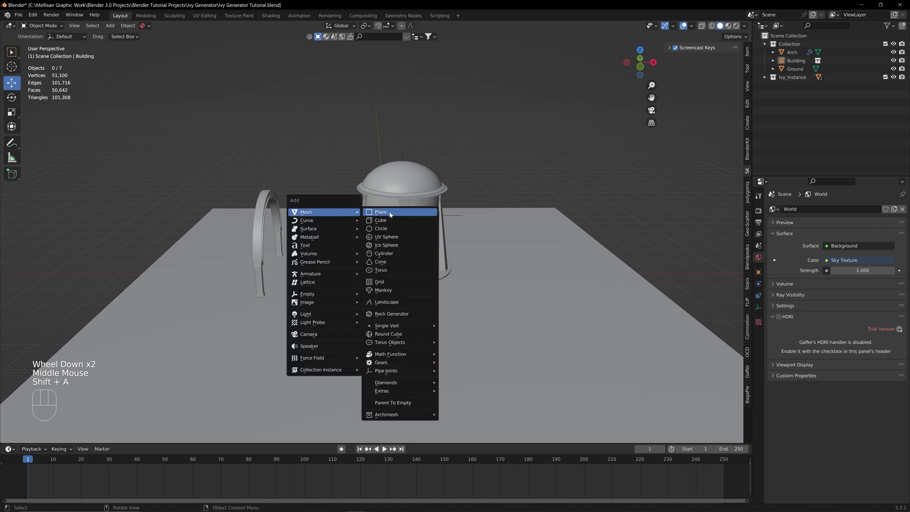
{"action": "left_click", "coordinate": [425, 219]}
{"action": "left_click", "coordinate": [391, 244]}
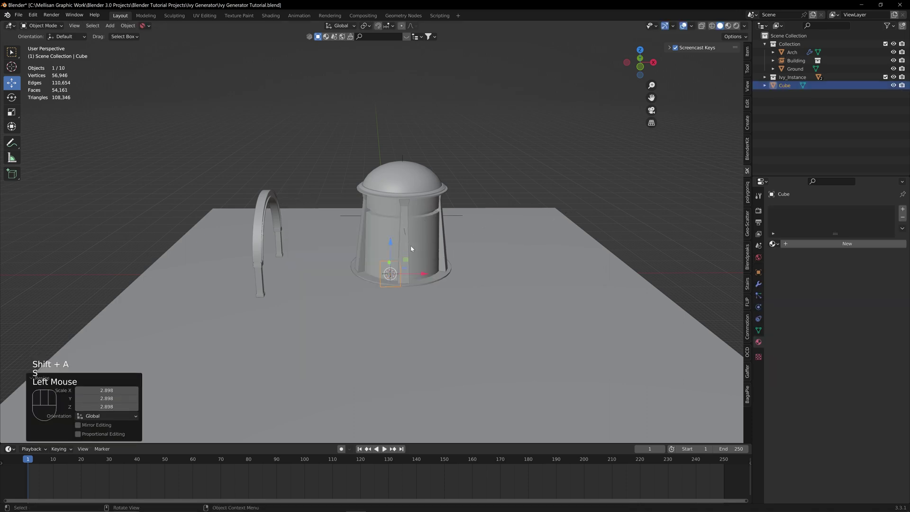
{"action": "left_click_drag", "start_coordinate": [392, 244], "coordinate": [382, 152]}
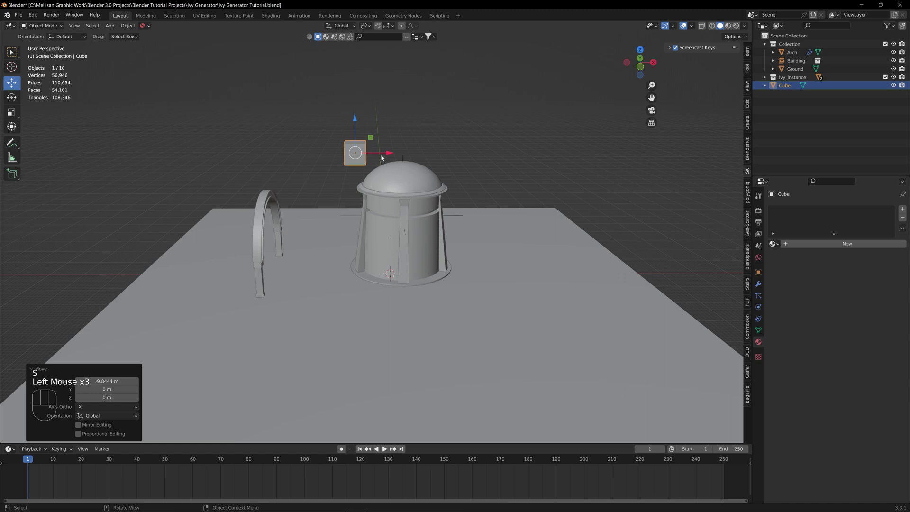
Step: Give the cube a Geometry Nodes modifier using the Ivy_Generator node group
{"action": "left_click", "coordinate": [758, 284]}
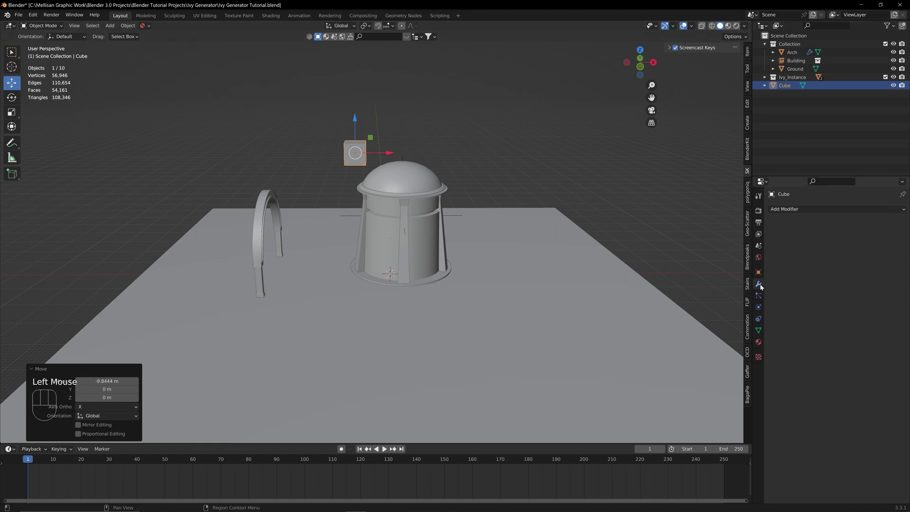
{"action": "left_click", "coordinate": [785, 209]}
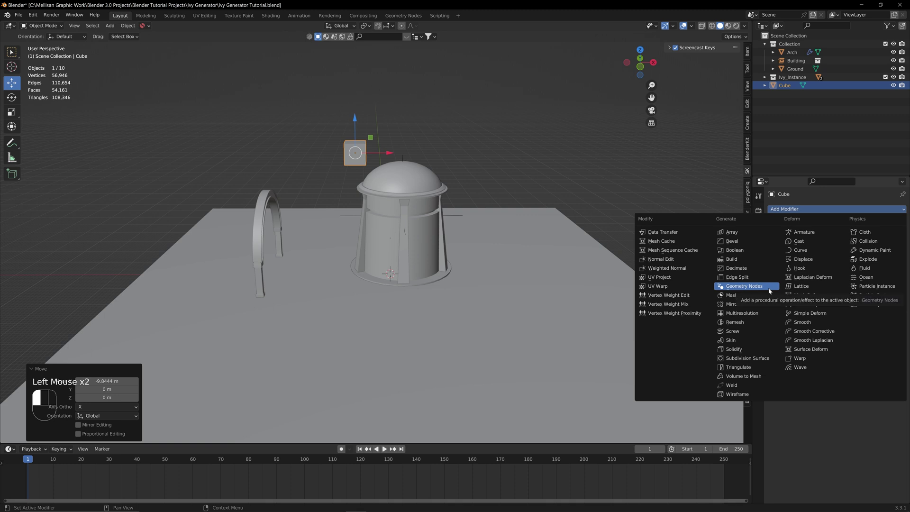
{"action": "left_click", "coordinate": [745, 286]}
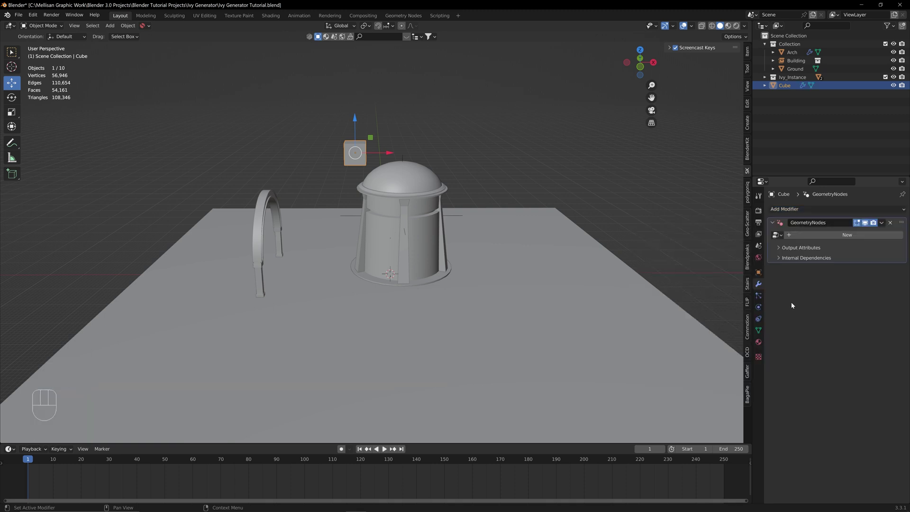
{"action": "left_click", "coordinate": [778, 235]}
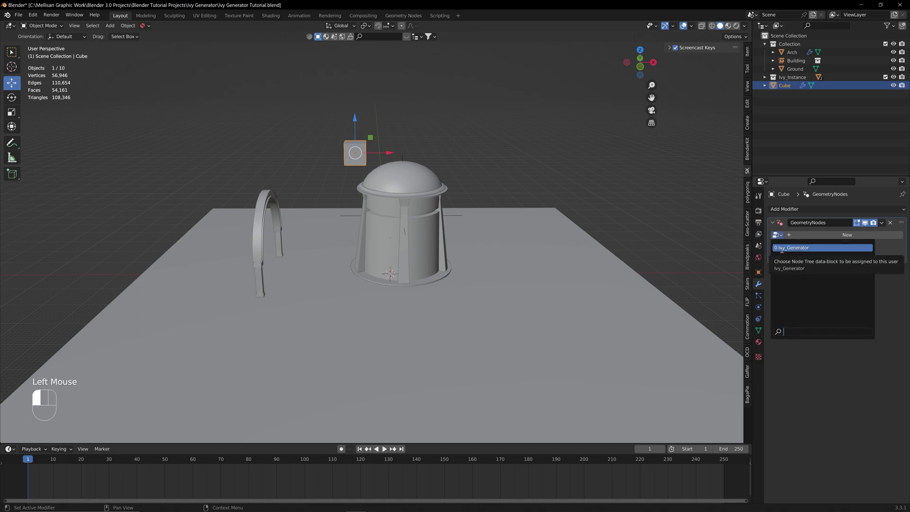
{"action": "left_click", "coordinate": [782, 248]}
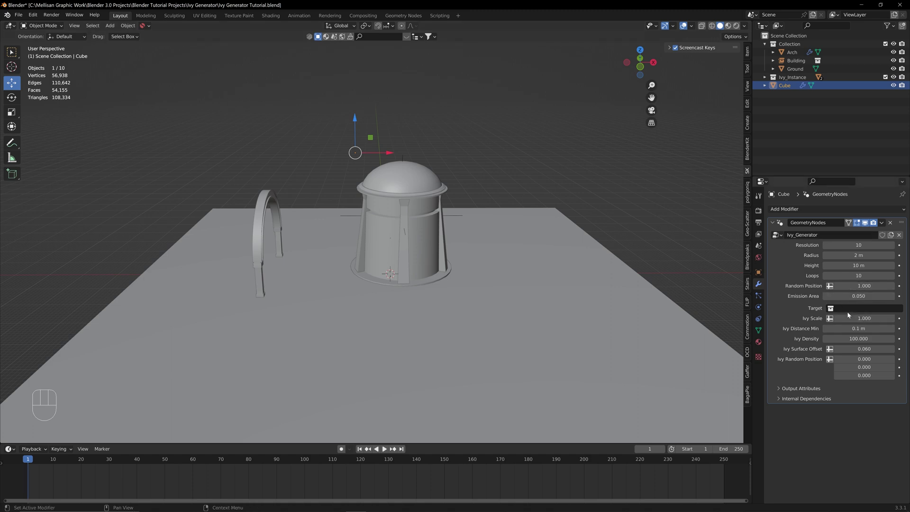
Step: Create a new collection named 'Add Ivy' and move the Building object into it
{"action": "left_click", "coordinate": [790, 110]}
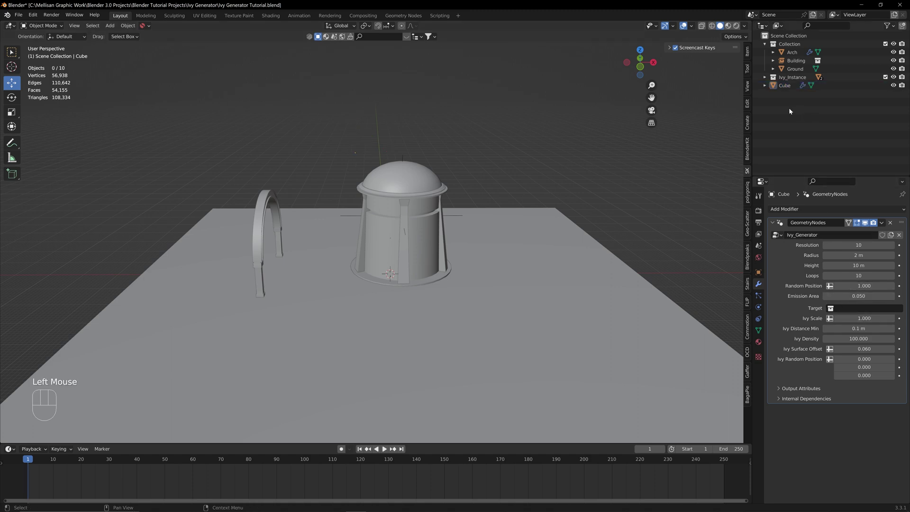
{"action": "right_click", "coordinate": [789, 106]}
{"action": "left_click", "coordinate": [788, 106]}
{"action": "double_click", "coordinate": [788, 86]}
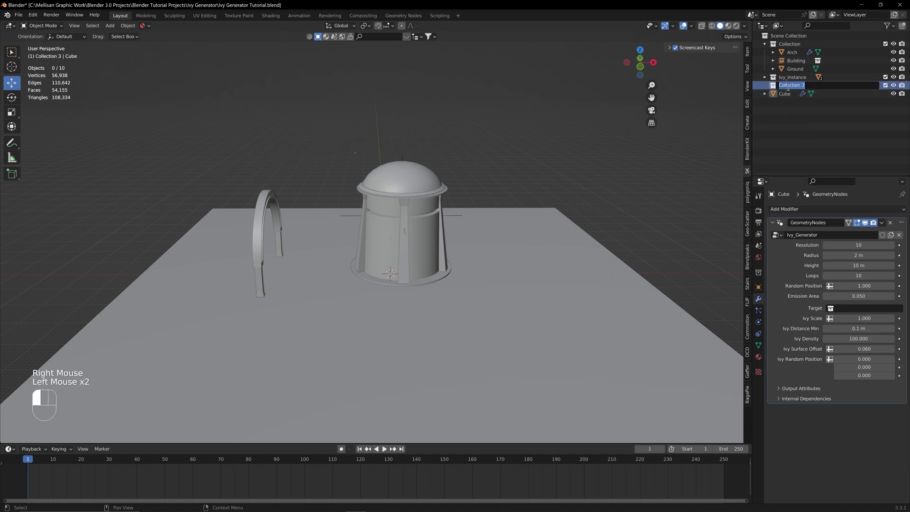
{"action": "type", "text": "Add Ivy"}
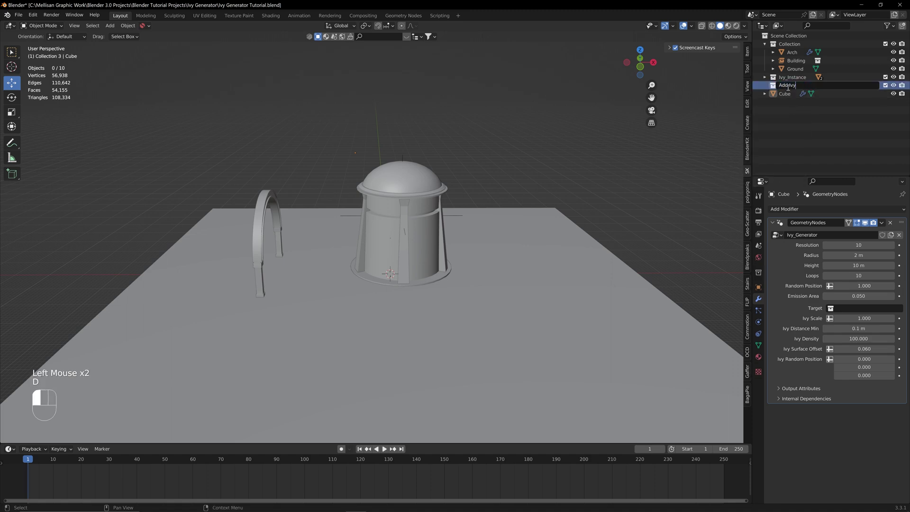
{"action": "key", "text": "Return"}
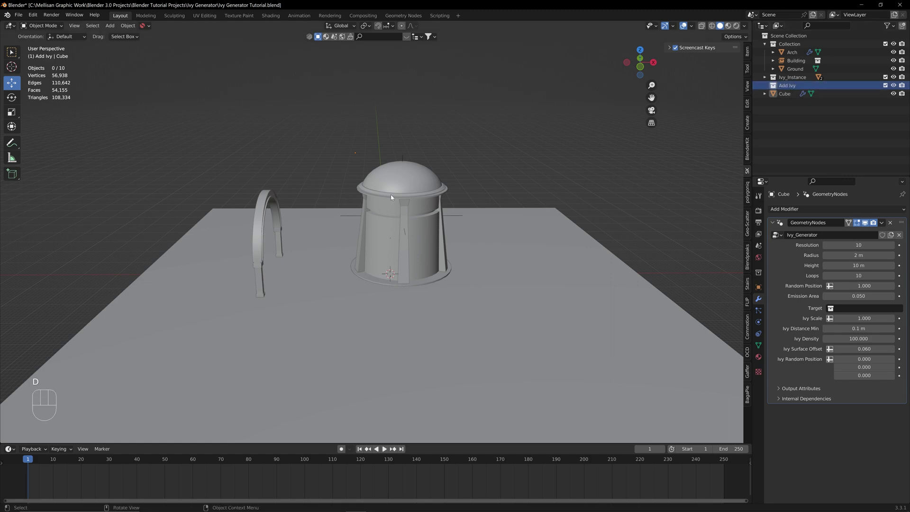
{"action": "left_click_drag", "start_coordinate": [796, 60], "coordinate": [788, 85]}
{"action": "left_click", "coordinate": [788, 94]}
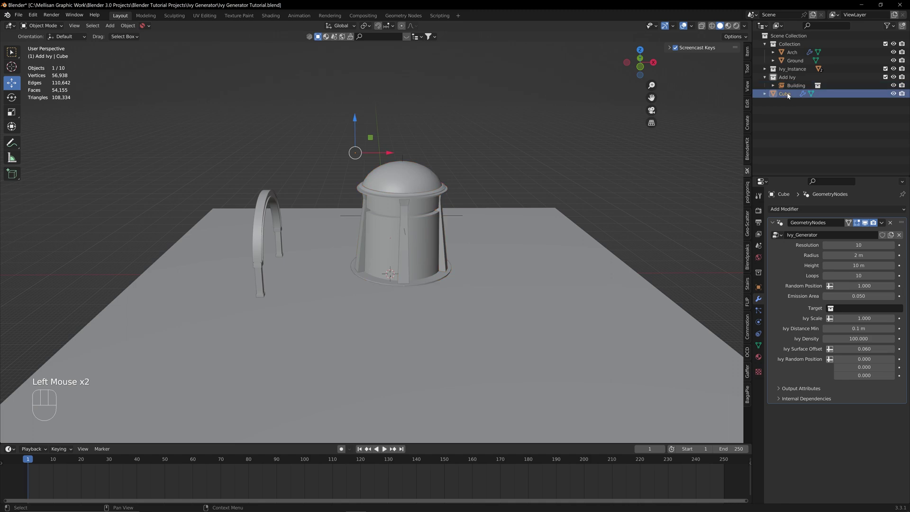
Step: Set the ivy modifier's target collection to Add Ivy so ivy grows on the building
{"action": "left_click", "coordinate": [843, 308]}
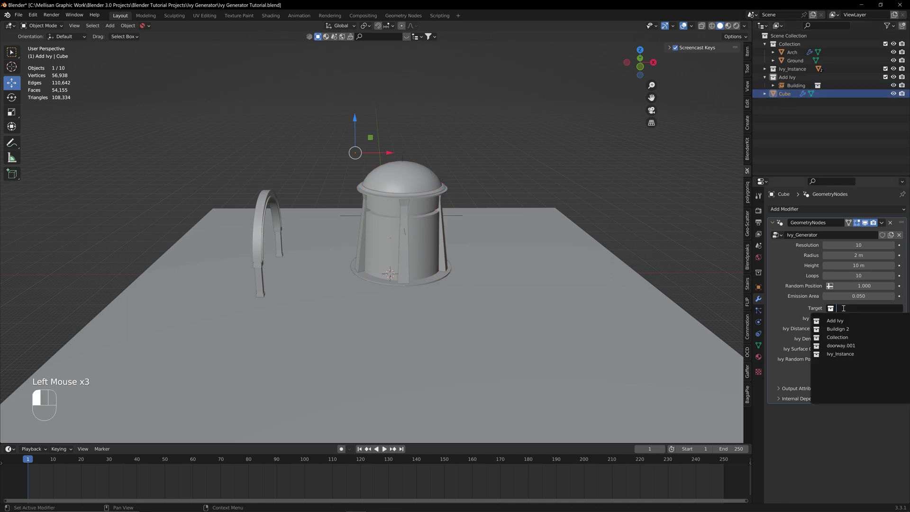
{"action": "left_click", "coordinate": [837, 321]}
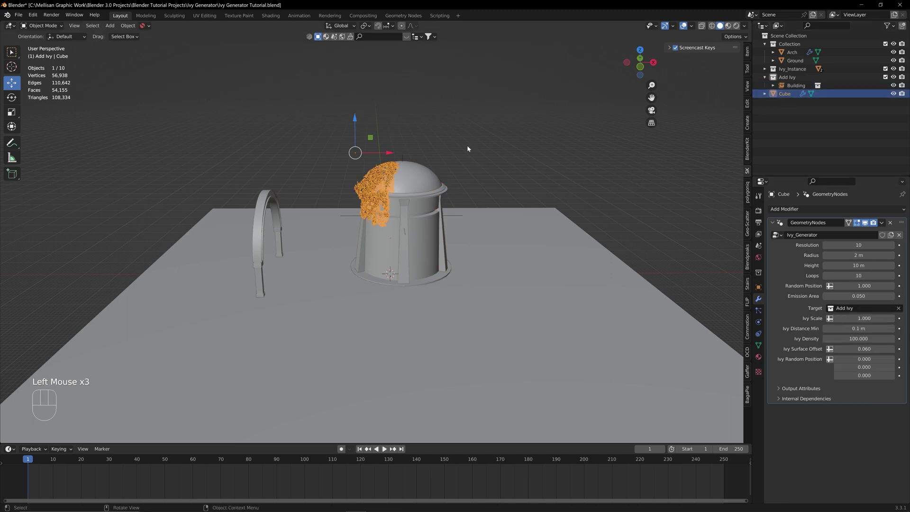
{"action": "scroll", "coordinate": [467, 148], "scroll_direction": "up", "scroll_amount": 3}
{"action": "middle_click_drag", "start_coordinate": [438, 172], "coordinate": [443, 188]}
{"action": "scroll", "coordinate": [442, 188], "scroll_direction": "down", "scroll_amount": 3}
{"action": "scroll", "coordinate": [443, 187], "scroll_direction": "up", "scroll_amount": 2}
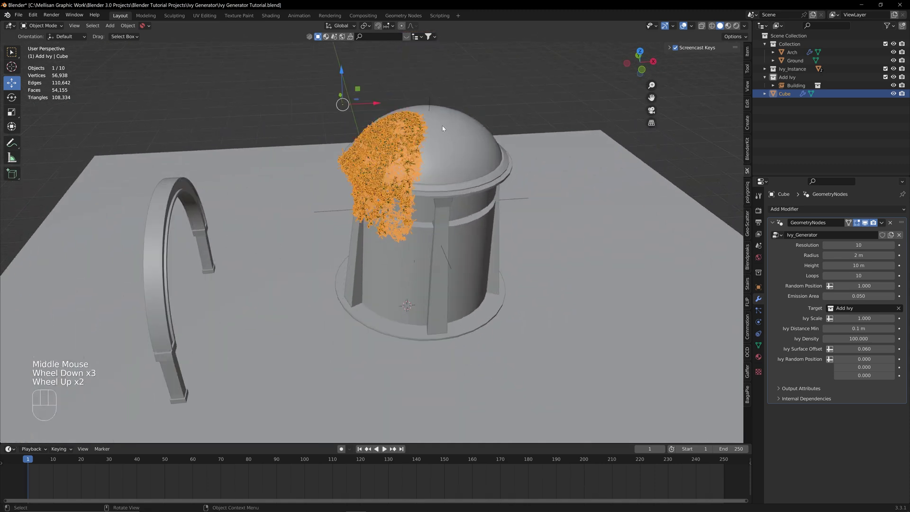
Step: Move the ivy cube, scale it to 0.712 and tilt it about -10°
{"action": "left_click_drag", "start_coordinate": [375, 105], "coordinate": [427, 145]}
{"action": "mouse_move", "coordinate": [394, 72]}
{"action": "left_mouse_down"}
{"action": "mouse_move", "coordinate": [394, 123]}
{"action": "mouse_move", "coordinate": [393, 90]}
{"action": "left_mouse_up"}
{"action": "key", "text": "s"}
{"action": "left_click", "coordinate": [463, 114]}
{"action": "key", "text": "r"}
{"action": "left_click", "coordinate": [413, 114]}
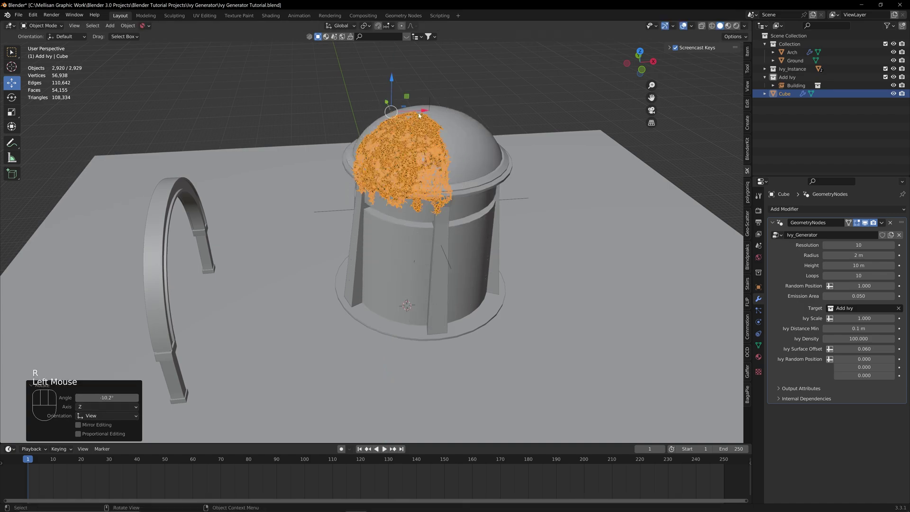
{"action": "double_click", "coordinate": [425, 110]}
{"action": "middle_click_drag", "start_coordinate": [425, 110], "coordinate": [516, 143]}
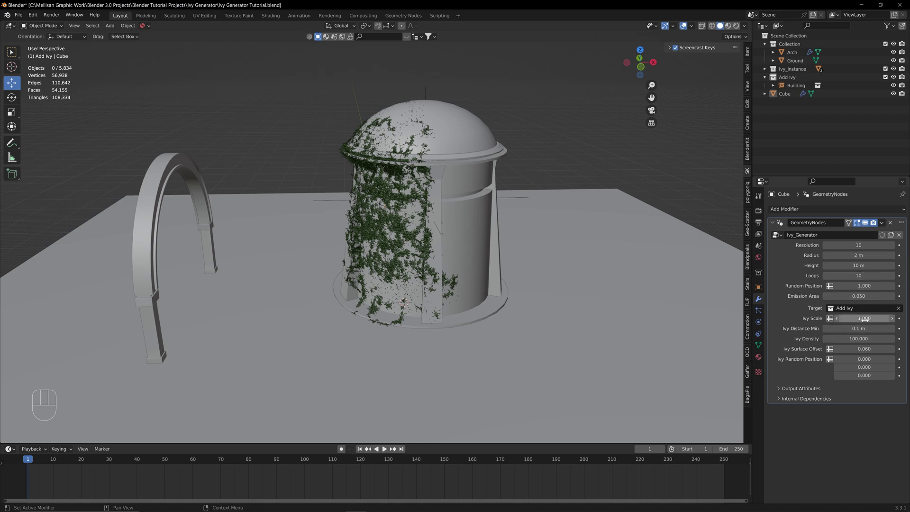
Step: Raise Ivy Scale to 0.820, set Ivy Density to 100 and lower Ivy Distance Min to 0.05 m
{"action": "left_click_drag", "start_coordinate": [866, 318], "coordinate": [877, 339]}
{"action": "left_click", "coordinate": [857, 339]}
{"action": "type", "text": "100"}
{"action": "key", "text": "Return"}
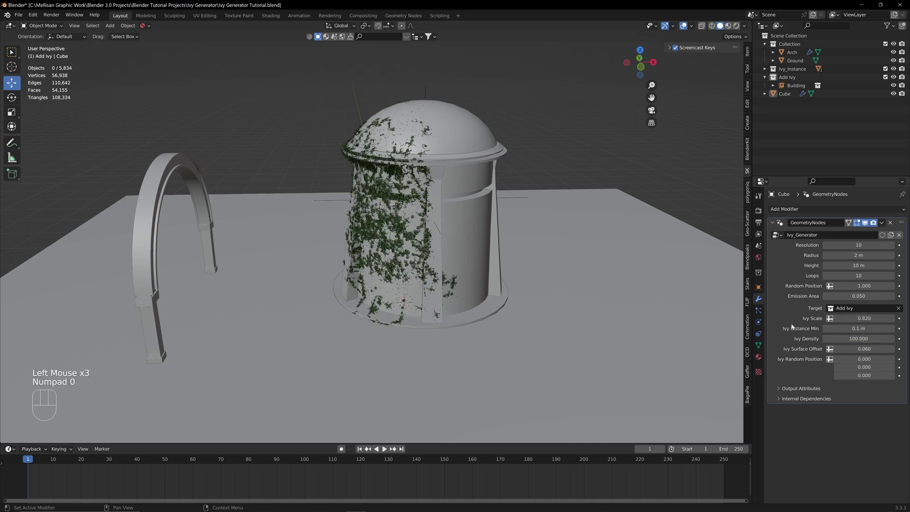
{"action": "mouse_move", "coordinate": [859, 328]}
{"action": "left_mouse_down"}
{"action": "mouse_move", "coordinate": [849, 328]}
{"action": "mouse_move", "coordinate": [868, 328]}
{"action": "mouse_move", "coordinate": [849, 328]}
{"action": "left_mouse_up"}
Step: Set the ivy Resolution to 12 and undo an accidental Radius change
{"action": "left_click_drag", "start_coordinate": [861, 242], "coordinate": [888, 241]}
{"action": "left_click", "coordinate": [862, 242]}
{"action": "type", "text": "120"}
{"action": "key", "text": "Return"}
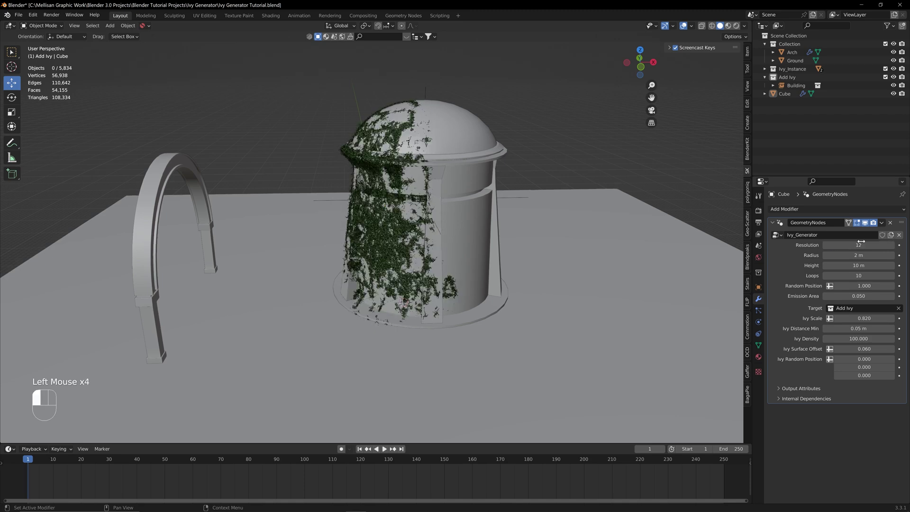
{"action": "left_click", "coordinate": [848, 244]}
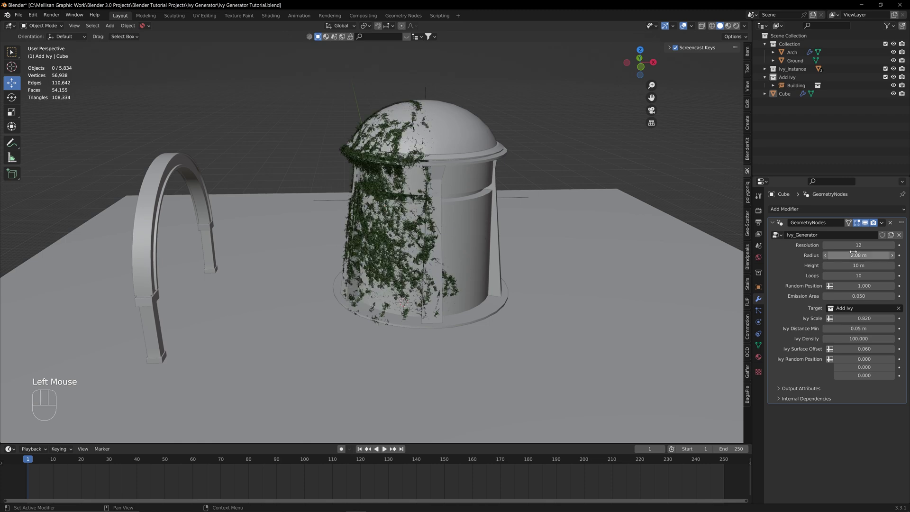
{"action": "key", "text": "ctrl+z"}
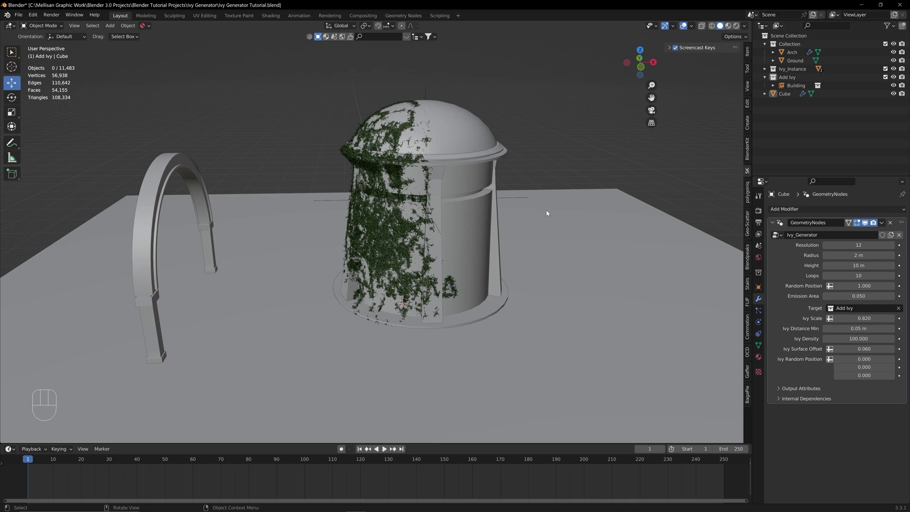
Step: Reposition the ivy emitter along Z and X, and move the Arch into the Add Ivy collection
{"action": "left_click", "coordinate": [393, 145]}
{"action": "left_click_drag", "start_coordinate": [382, 175], "coordinate": [386, 142]}
{"action": "left_click_drag", "start_coordinate": [417, 176], "coordinate": [383, 175]}
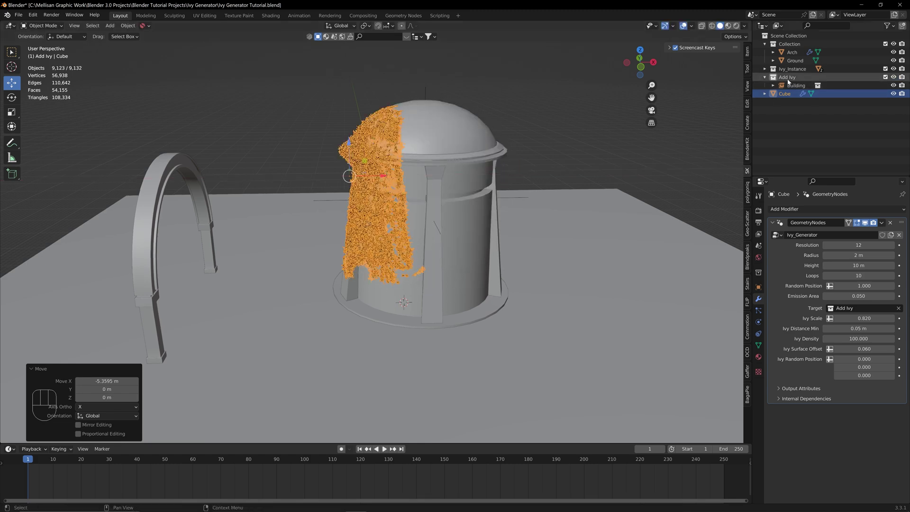
{"action": "left_click_drag", "start_coordinate": [792, 52], "coordinate": [787, 77]}
Step: Slide the ivy emitter and the Building left toward the arch
{"action": "left_click", "coordinate": [366, 135]}
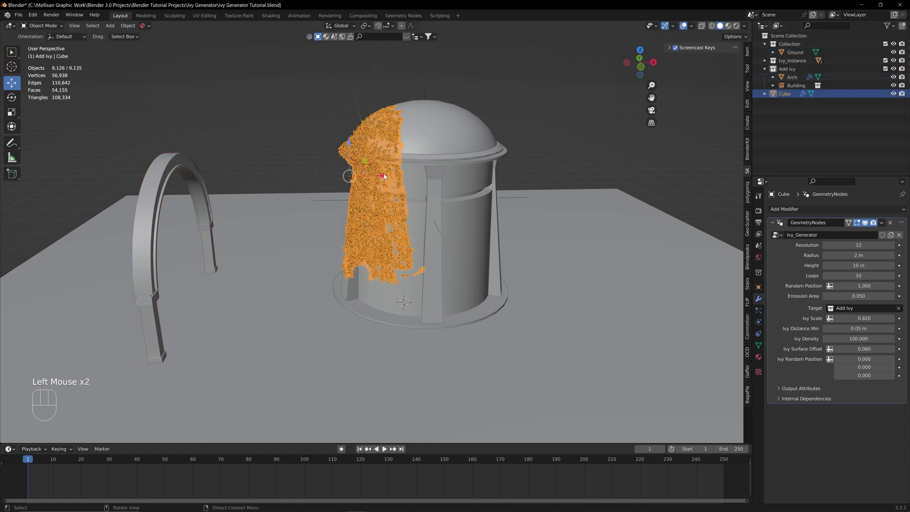
{"action": "left_click_drag", "start_coordinate": [384, 176], "coordinate": [325, 176]}
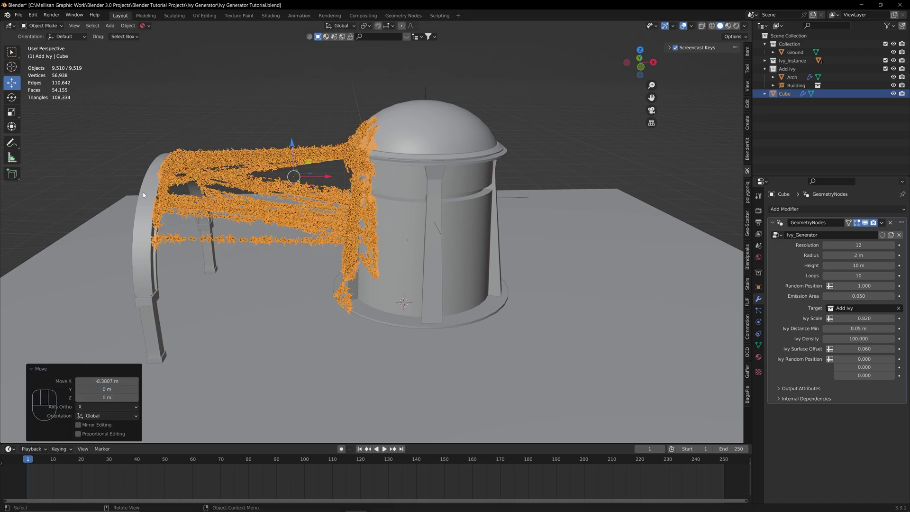
{"action": "left_click_drag", "start_coordinate": [315, 172], "coordinate": [346, 103]}
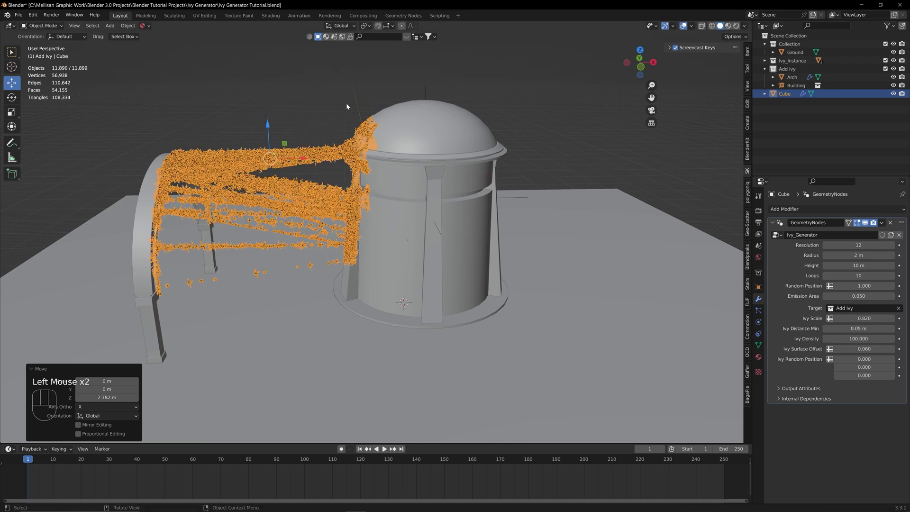
{"action": "left_click", "coordinate": [448, 176]}
{"action": "left_click_drag", "start_coordinate": [454, 199], "coordinate": [358, 201]}
{"action": "middle_click_drag", "start_coordinate": [358, 202], "coordinate": [303, 175]}
Step: Place the ivy emitter so it wraps the arch, then raise it above the dome
{"action": "left_click", "coordinate": [288, 168]}
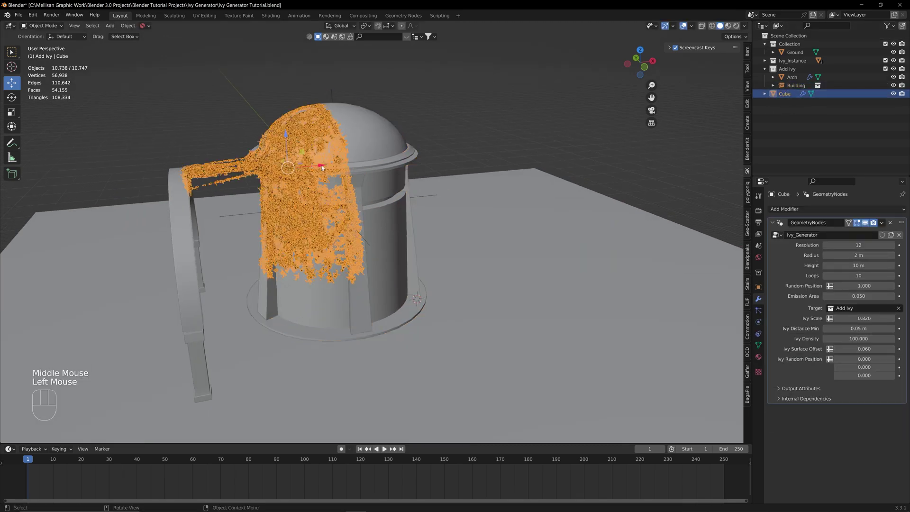
{"action": "left_click_drag", "start_coordinate": [320, 165], "coordinate": [248, 176]}
{"action": "middle_click_drag", "start_coordinate": [247, 176], "coordinate": [392, 251]}
{"action": "left_click", "coordinate": [493, 128]}
{"action": "scroll", "coordinate": [492, 128], "scroll_direction": "up", "scroll_amount": 2}
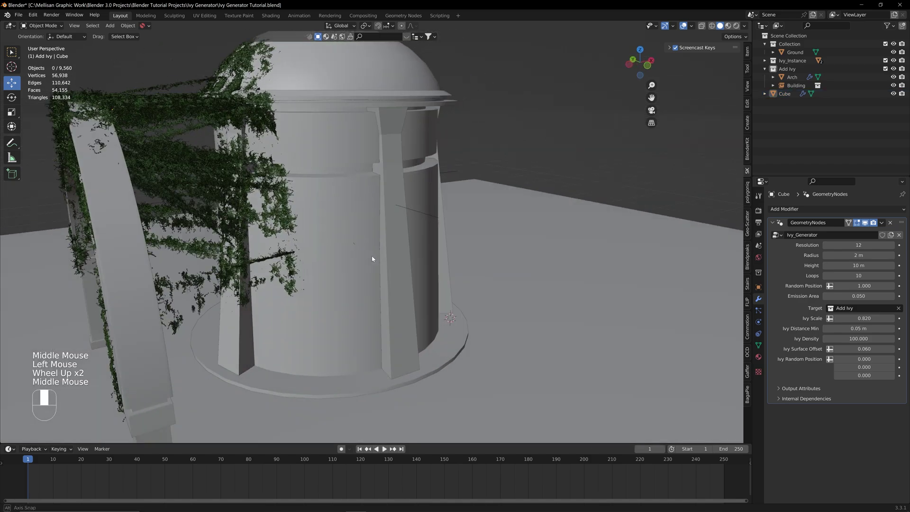
{"action": "middle_click_drag", "start_coordinate": [382, 267], "coordinate": [229, 140]}
{"action": "left_click", "coordinate": [249, 172]}
{"action": "scroll", "coordinate": [249, 172], "scroll_direction": "down", "scroll_amount": 2}
{"action": "left_click_drag", "start_coordinate": [230, 143], "coordinate": [216, 81]}
{"action": "middle_click_drag", "start_coordinate": [216, 81], "coordinate": [292, 163]}
Step: Duplicate the ivy emitter as Cube.001, move it to the building's far side and enlarge it slightly
{"action": "key", "text": "shift+d"}
{"action": "left_click", "coordinate": [421, 157]}
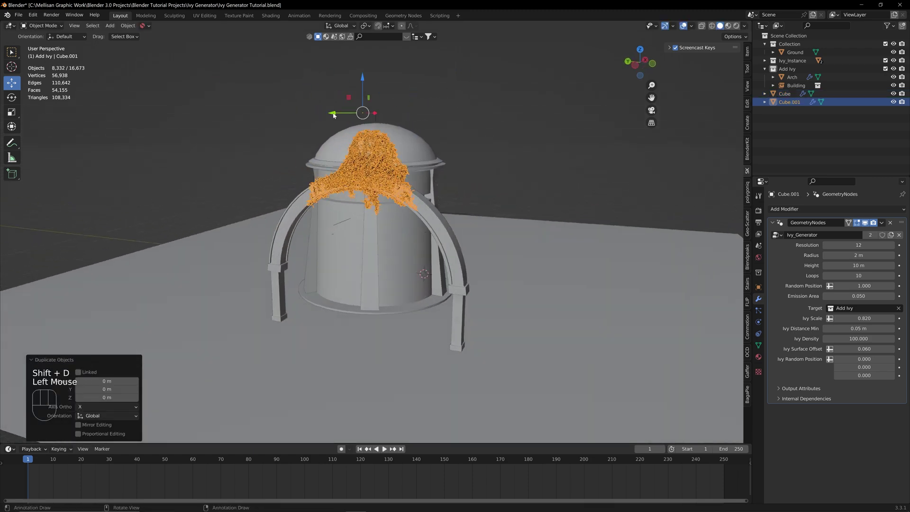
{"action": "left_click_drag", "start_coordinate": [332, 113], "coordinate": [415, 142]}
{"action": "left_click_drag", "start_coordinate": [442, 79], "coordinate": [469, 202]}
{"action": "middle_click_drag", "start_coordinate": [470, 202], "coordinate": [545, 204]}
{"action": "key", "text": "s"}
{"action": "left_click", "coordinate": [426, 220]}
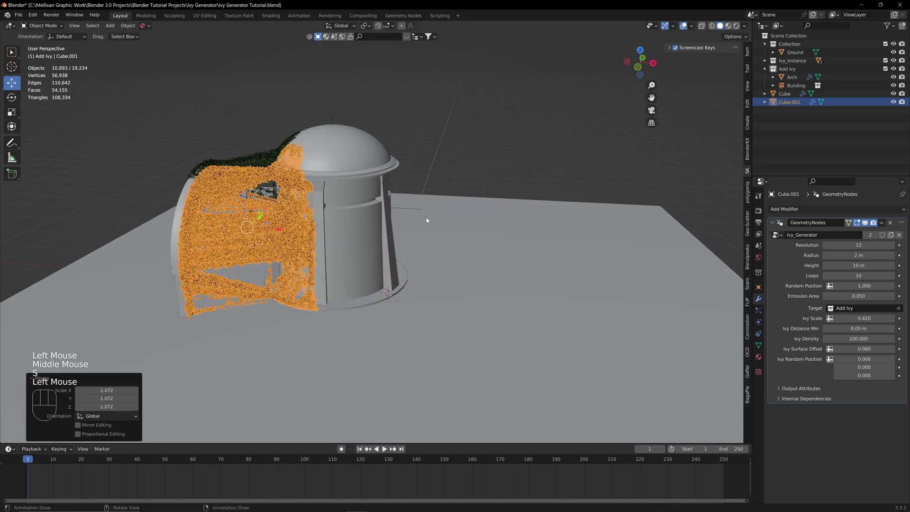
Step: Duplicate again as Cube.002, scale it to 0.572, set Ivy Scale 3.230 and raise it
{"action": "key", "text": "shift+d"}
{"action": "left_click", "coordinate": [307, 216]}
{"action": "left_click_drag", "start_coordinate": [278, 229], "coordinate": [389, 232]}
{"action": "left_click", "coordinate": [385, 223]}
{"action": "key", "text": "s"}
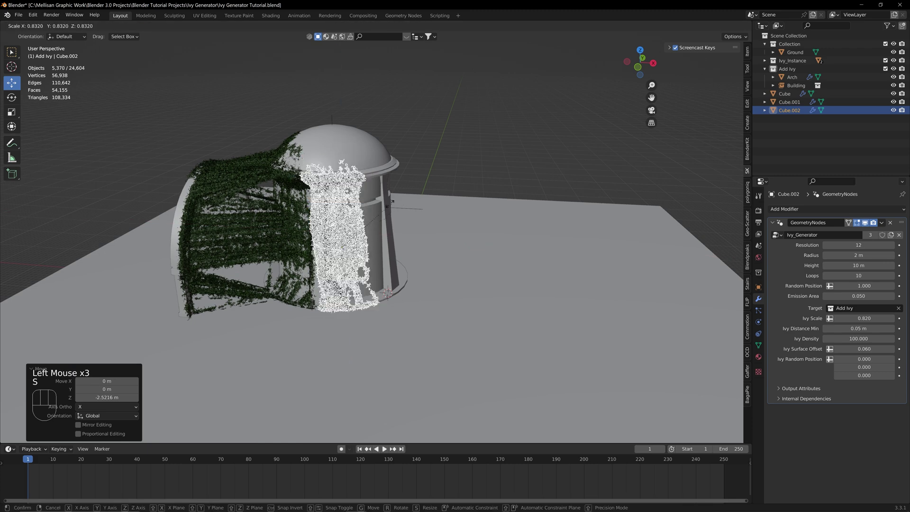
{"action": "left_click", "coordinate": [375, 216]}
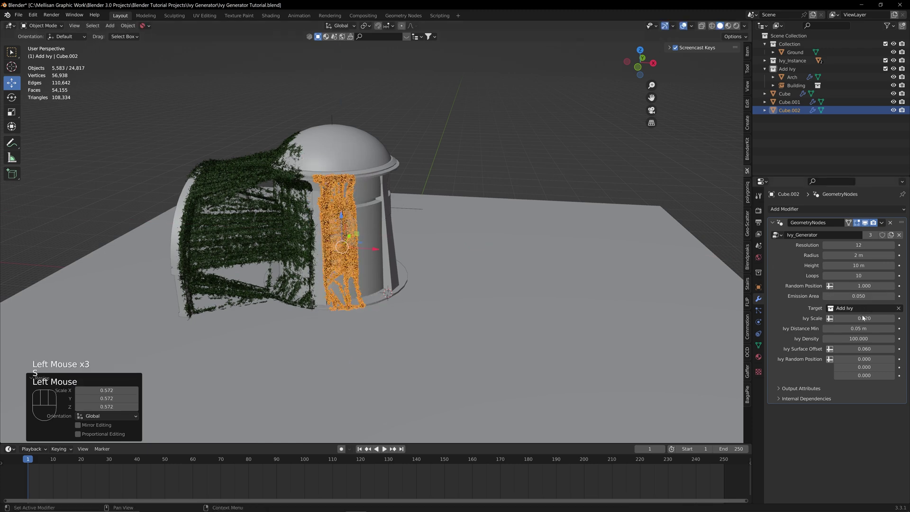
{"action": "left_click_drag", "start_coordinate": [857, 319], "coordinate": [851, 318]}
{"action": "left_click_drag", "start_coordinate": [342, 217], "coordinate": [493, 112]}
{"action": "left_click", "coordinate": [433, 188]}
{"action": "scroll", "coordinate": [431, 189], "scroll_direction": "up", "scroll_amount": 3}
{"action": "middle_click_drag", "start_coordinate": [426, 189], "coordinate": [470, 200]}
{"action": "scroll", "coordinate": [471, 201], "scroll_direction": "down", "scroll_amount": 4}
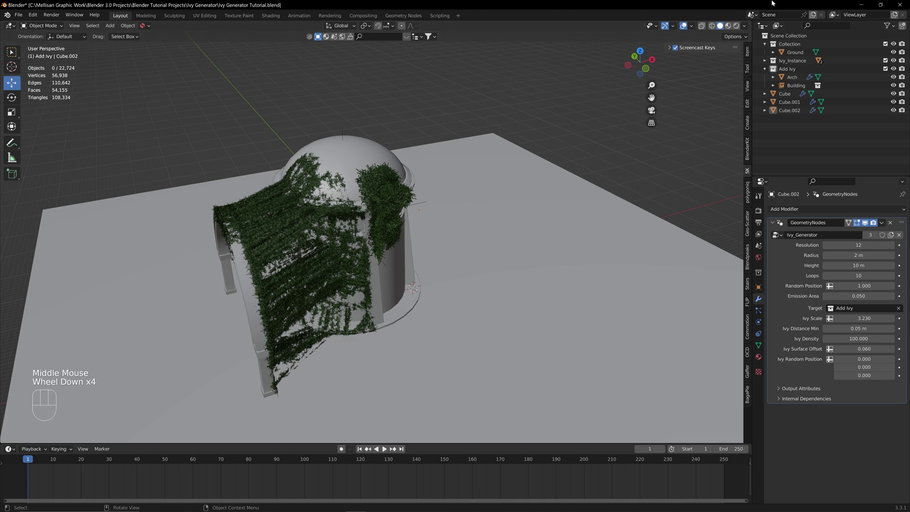
Step: Move the Ground object into the Add Ivy collection
{"action": "scroll", "coordinate": [484, 183], "scroll_direction": "down", "scroll_amount": 2}
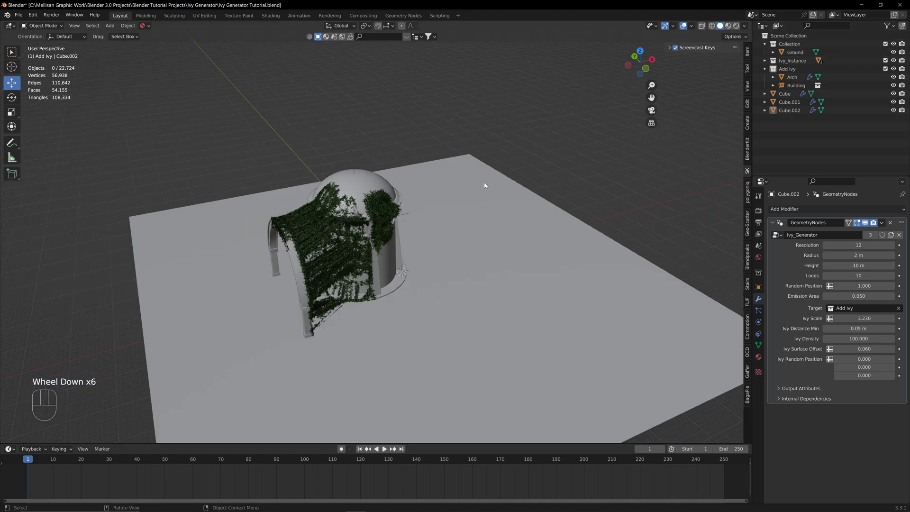
{"action": "middle_click_drag", "start_coordinate": [484, 183], "coordinate": [459, 183]}
{"action": "left_click_drag", "start_coordinate": [795, 52], "coordinate": [787, 69]}
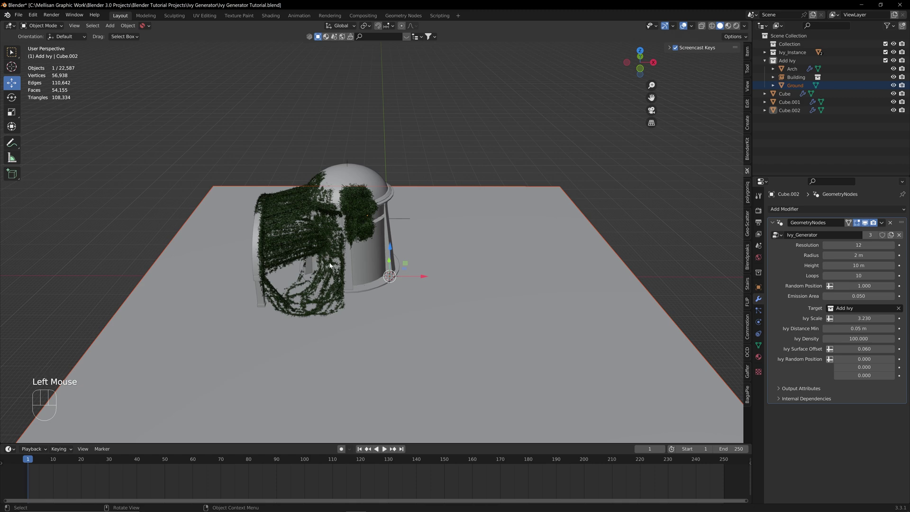
Step: Shift the right-hand emitter right and scale it to 1.343, then reposition Cube.001 along X
{"action": "left_click", "coordinate": [360, 214]}
{"action": "mouse_move", "coordinate": [420, 217]}
{"action": "left_mouse_down"}
{"action": "mouse_move", "coordinate": [444, 215]}
{"action": "mouse_move", "coordinate": [431, 218]}
{"action": "left_mouse_up"}
{"action": "key", "text": "s"}
{"action": "left_click", "coordinate": [440, 217]}
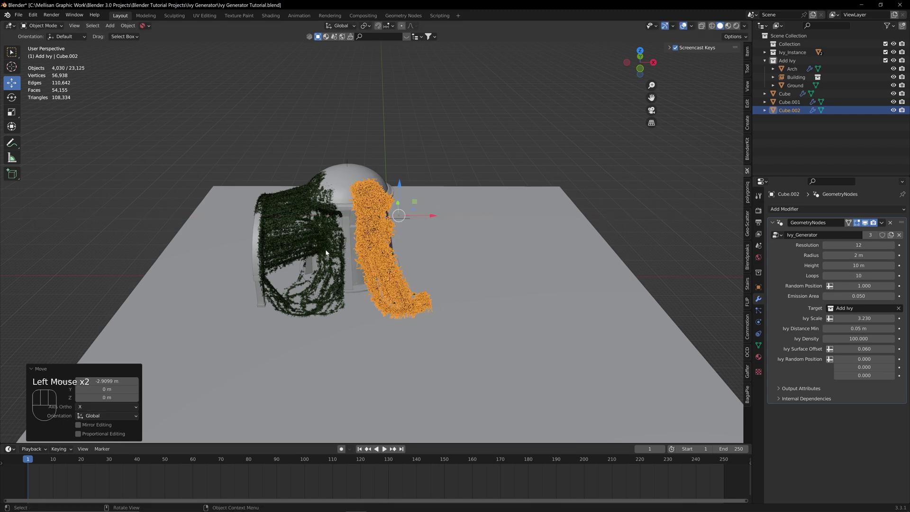
{"action": "left_click", "coordinate": [295, 238]}
{"action": "left_click_drag", "start_coordinate": [334, 247], "coordinate": [425, 227]}
{"action": "middle_click_drag", "start_coordinate": [426, 227], "coordinate": [339, 219]}
{"action": "left_click_drag", "start_coordinate": [339, 219], "coordinate": [436, 203]}
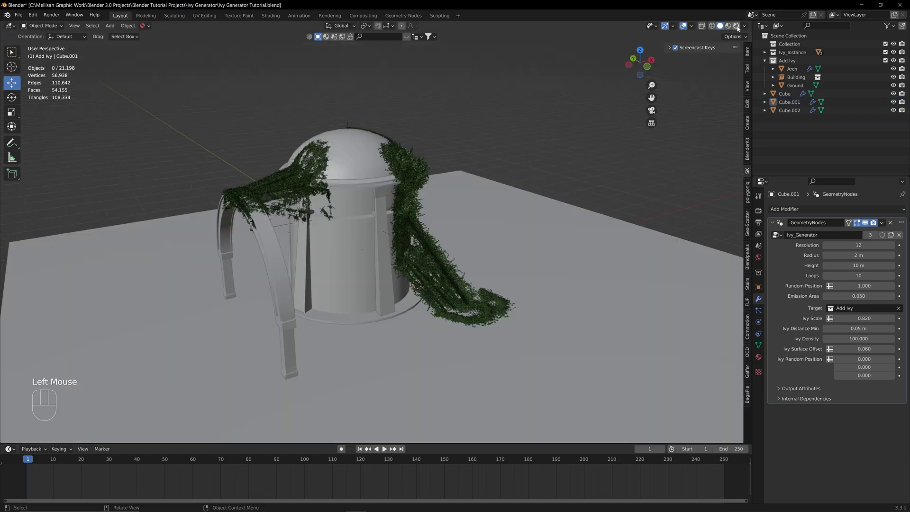
Step: Switch to Rendered shading and duplicate Cube.002 into Cube.003, moved left over the arch
{"action": "left_click", "coordinate": [736, 27]}
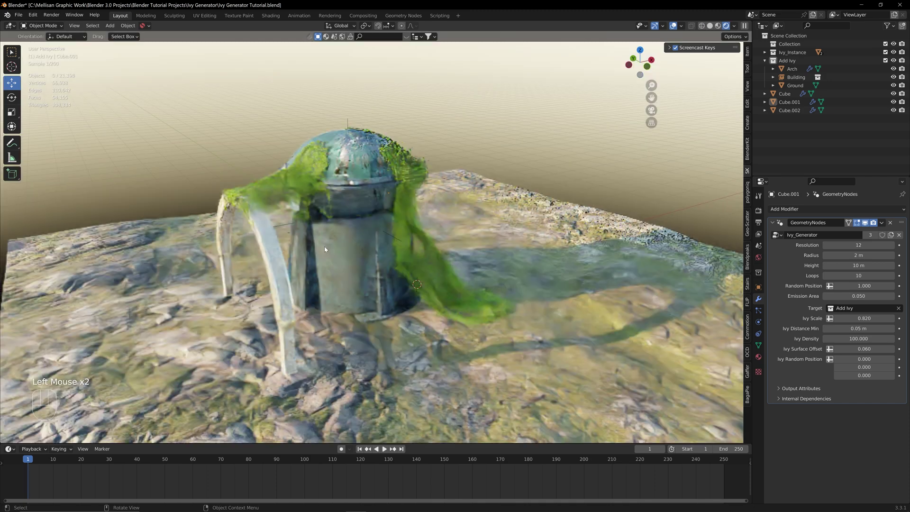
{"action": "scroll", "coordinate": [324, 249], "scroll_direction": "up", "scroll_amount": 2}
{"action": "left_click", "coordinate": [476, 140]}
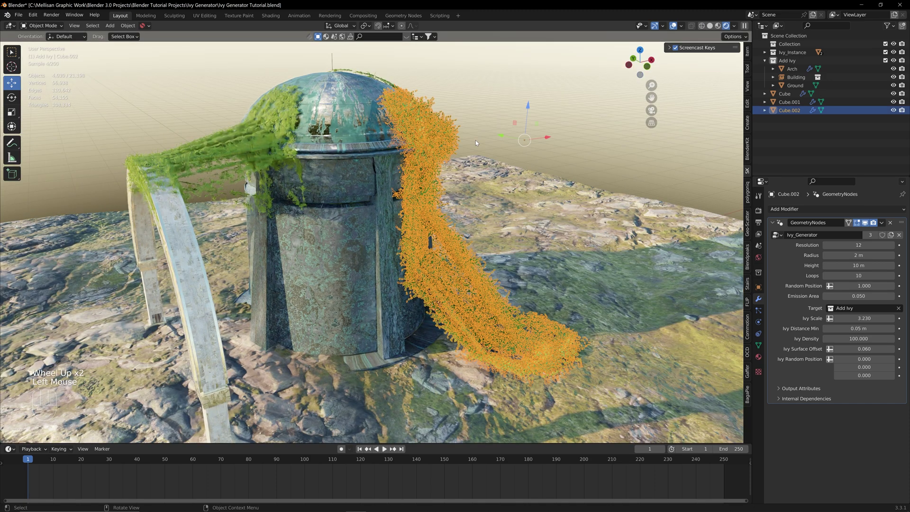
{"action": "key", "text": "shift+d"}
{"action": "left_click", "coordinate": [546, 141]}
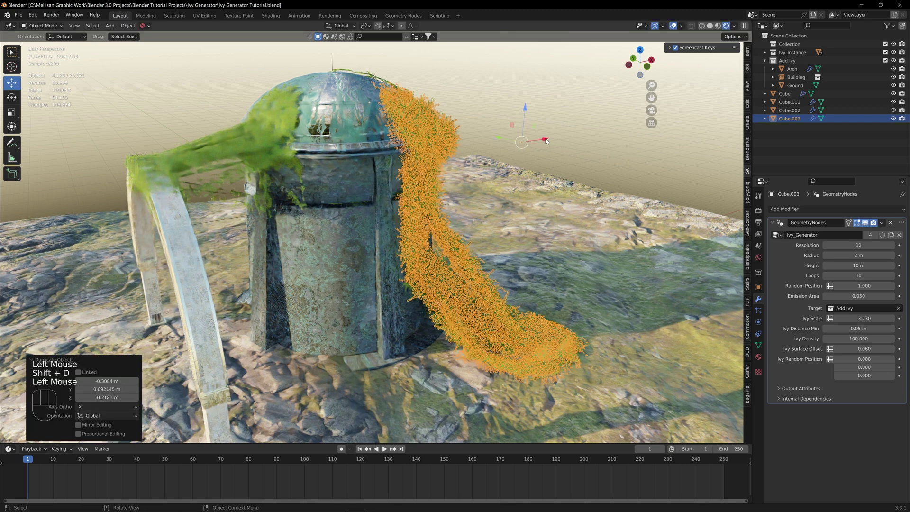
{"action": "left_click_drag", "start_coordinate": [546, 141], "coordinate": [385, 161]}
{"action": "left_click", "coordinate": [459, 124]}
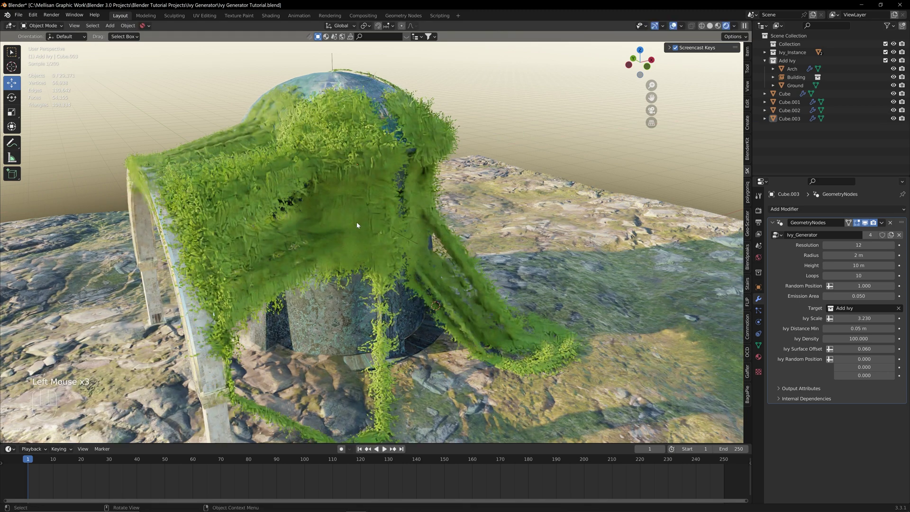
{"action": "scroll", "coordinate": [357, 225], "scroll_direction": "up", "scroll_amount": 2}
{"action": "middle_click_drag", "start_coordinate": [358, 224], "coordinate": [364, 228]}
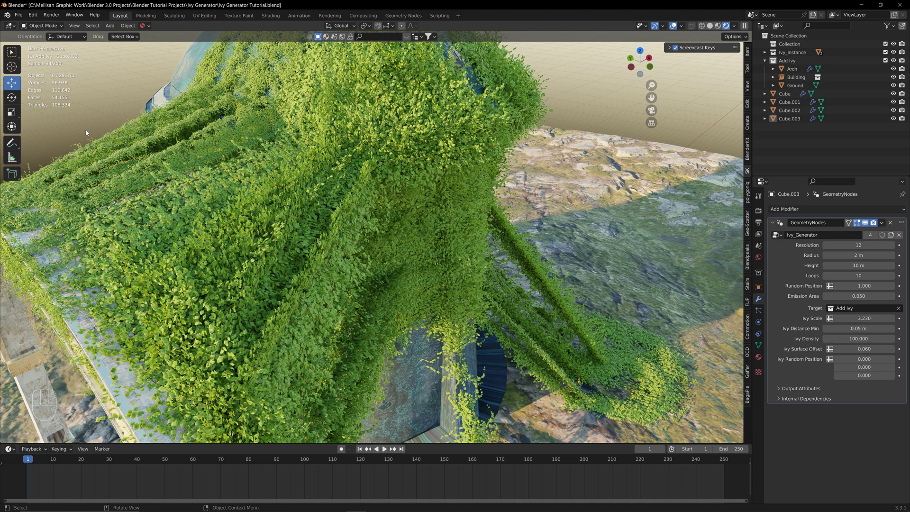
Step: Apply Shade Smooth to the four ivy emitters, Cube through Cube.003
{"action": "scroll", "coordinate": [118, 171], "scroll_direction": "down", "scroll_amount": 2}
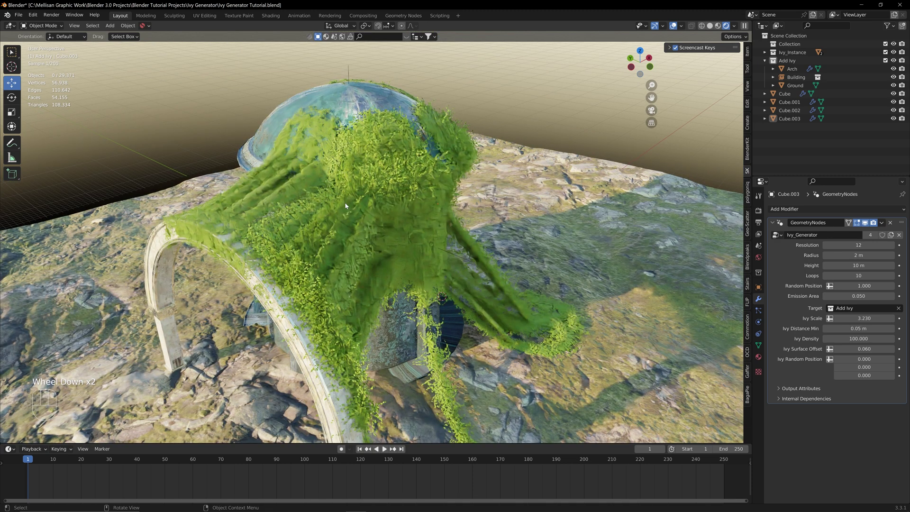
{"action": "left_click", "coordinate": [784, 95]}
{"action": "left_click", "coordinate": [789, 118], "text": "shift"}
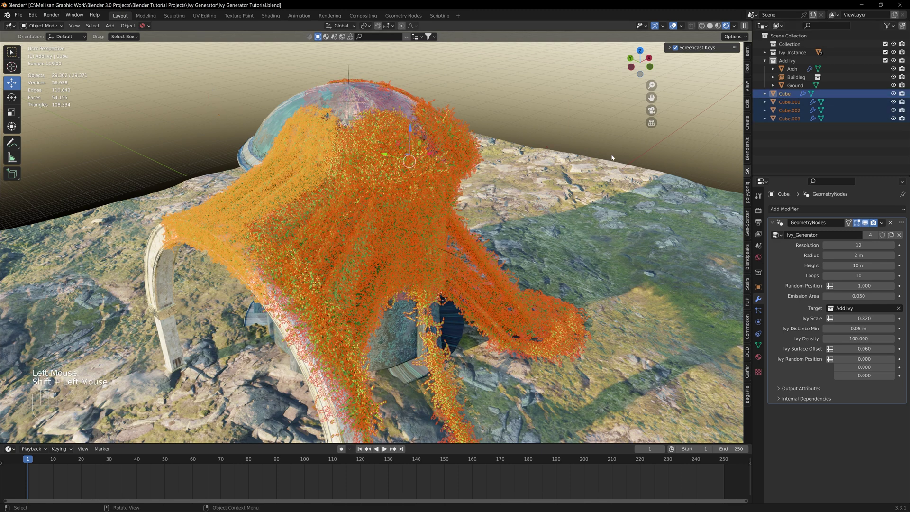
{"action": "right_click", "coordinate": [687, 110]}
{"action": "left_click", "coordinate": [595, 95]}
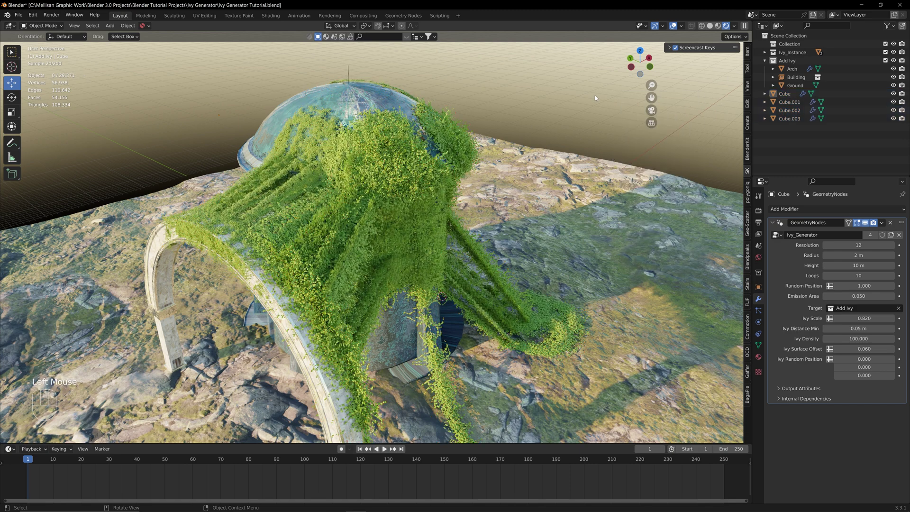
{"action": "middle_click_drag", "start_coordinate": [575, 162], "coordinate": [551, 161]}
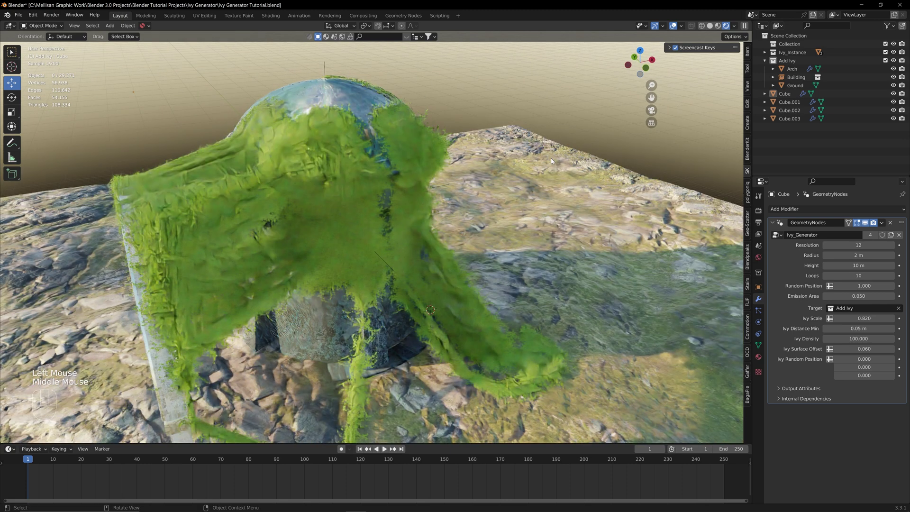